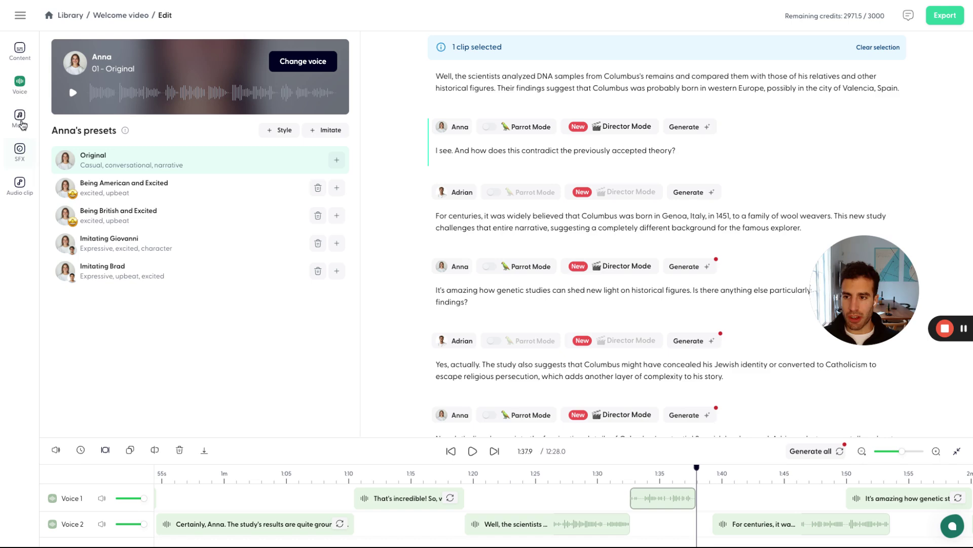
Open the voice library via Change voice and choose Add your own voice
left_click(19, 91)
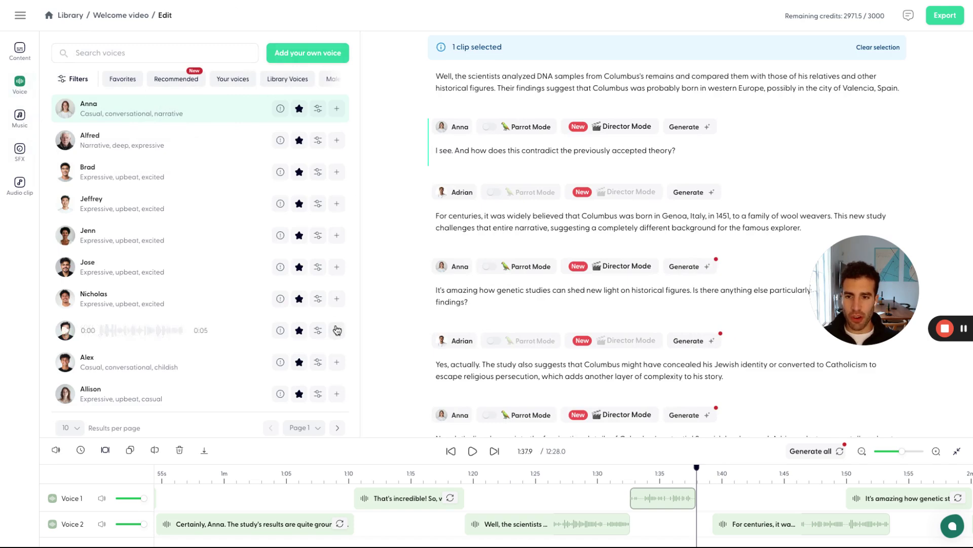
left_click(312, 57)
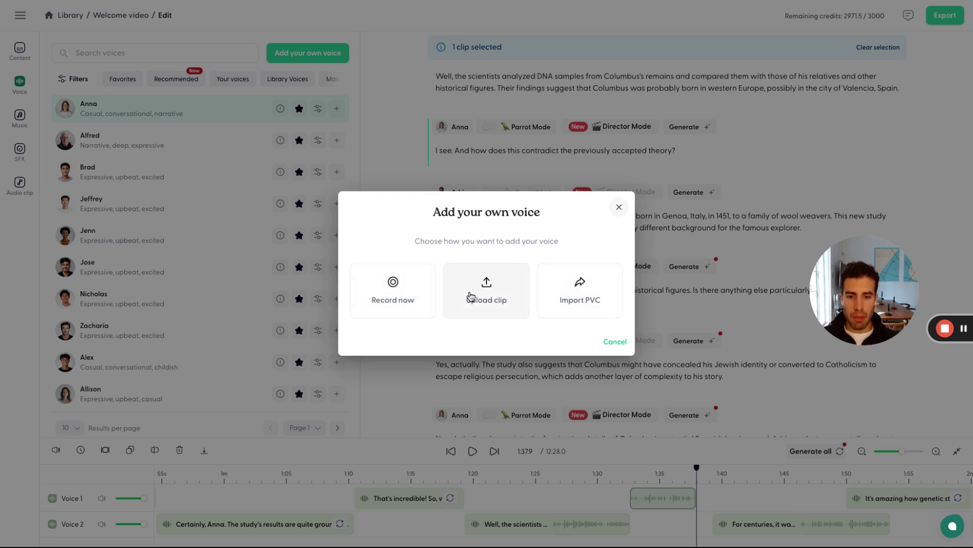
Choose Record now to show the reading instructions and sample passage
left_click(400, 302)
scroll(400, 304, "down", 2)
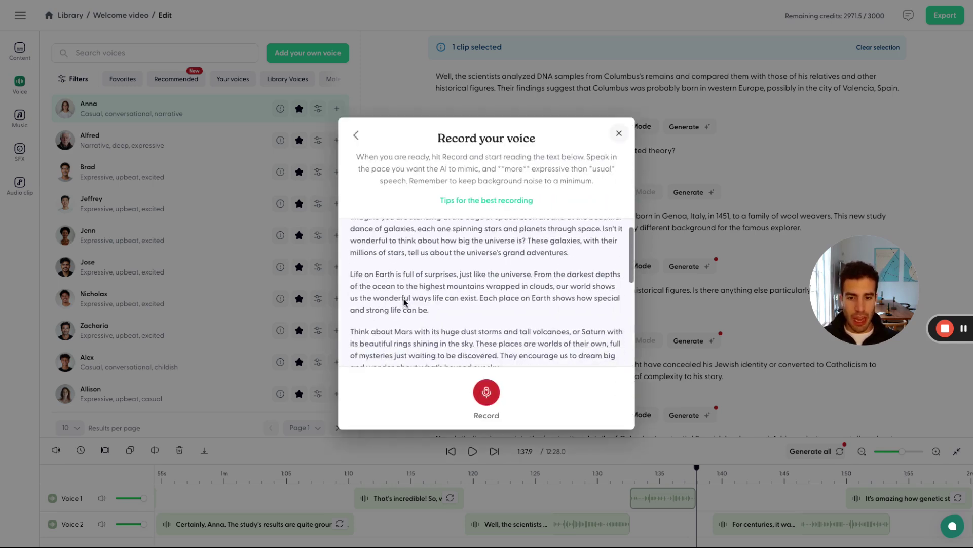
scroll(400, 304, "down", 2)
scroll(402, 304, "down", 2)
scroll(404, 303, "down", 2)
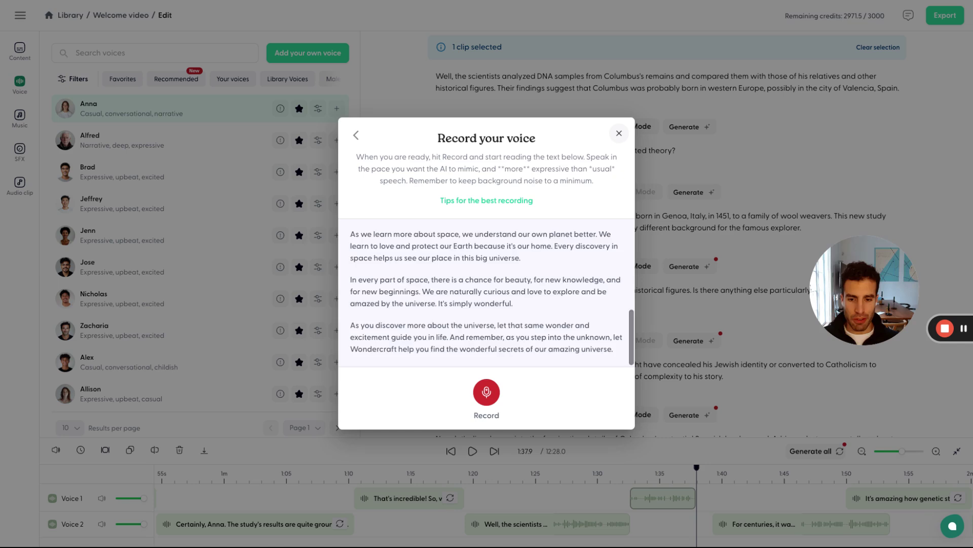
scroll(404, 303, "up", 3)
scroll(407, 289, "up", 3)
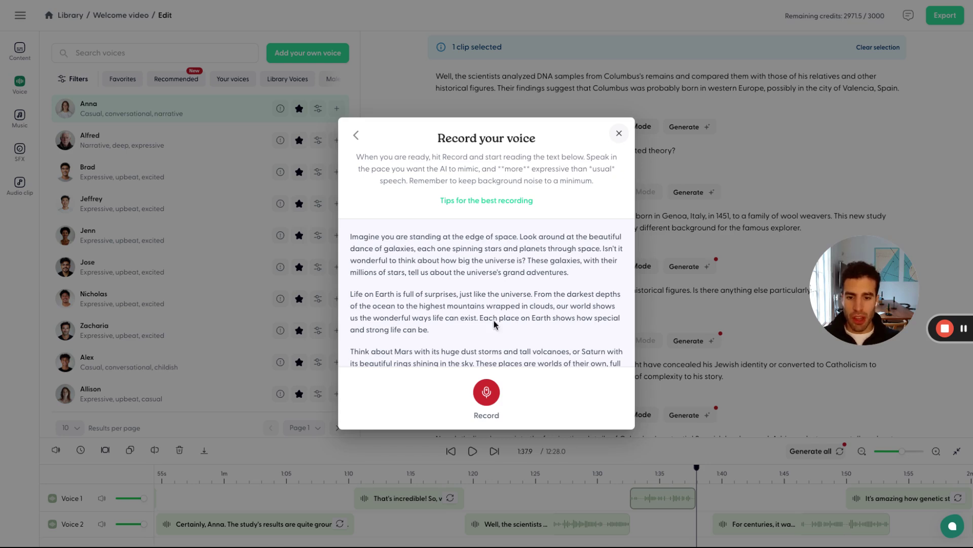
Start the recording countdown, then go back to the voice-adding options
left_click(488, 393)
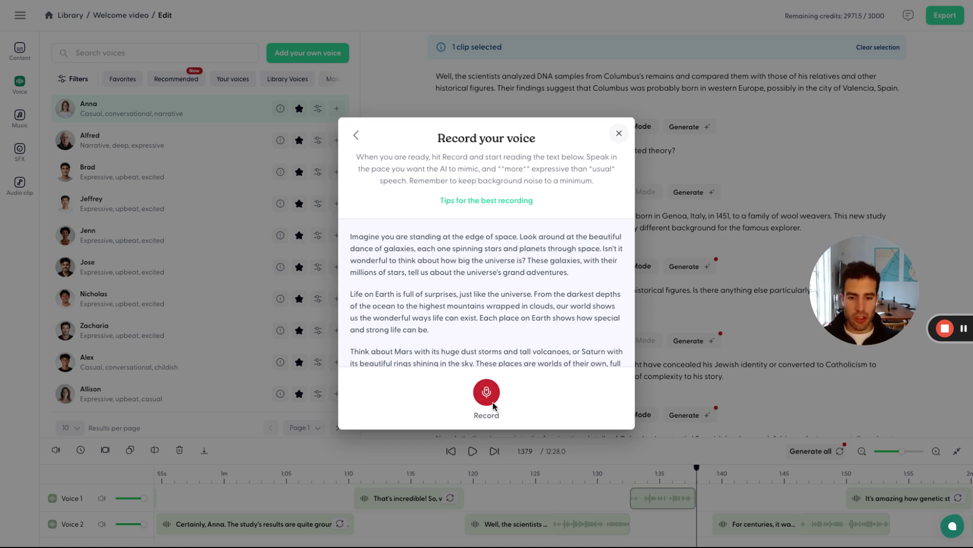
left_click(491, 402)
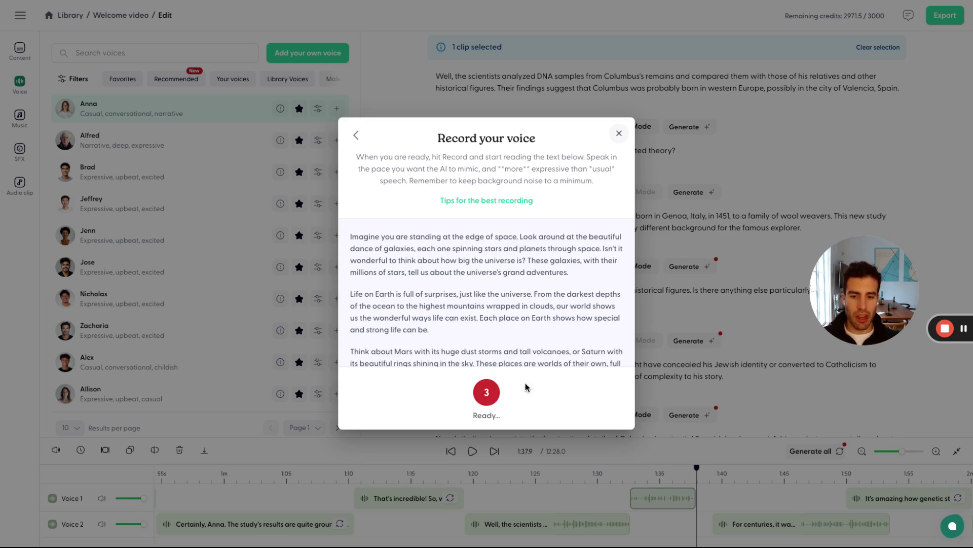
left_click(493, 396)
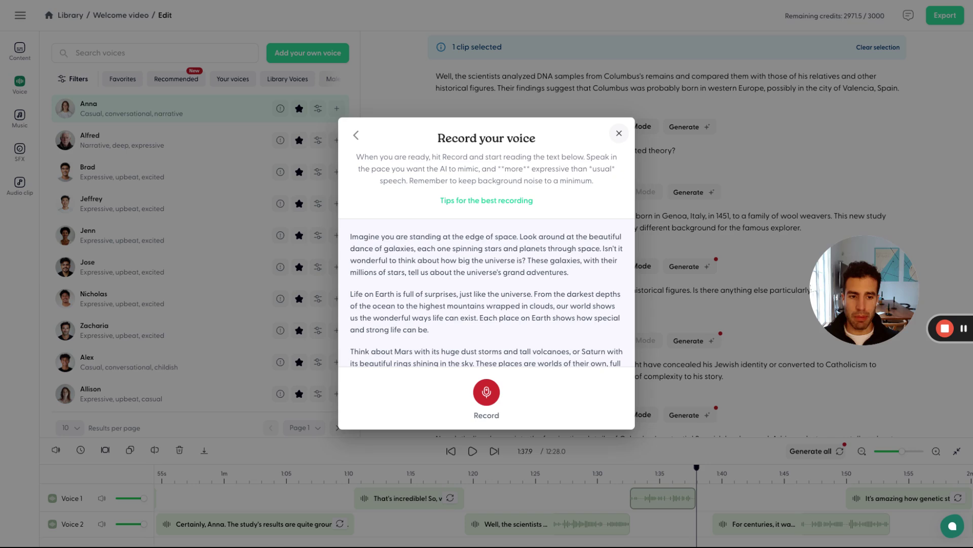
left_click(355, 138)
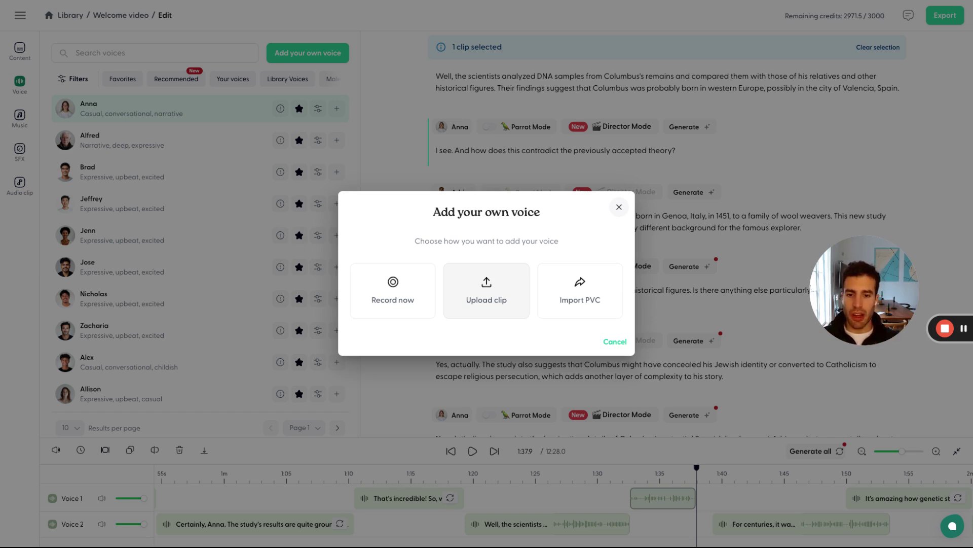
left_click(487, 291)
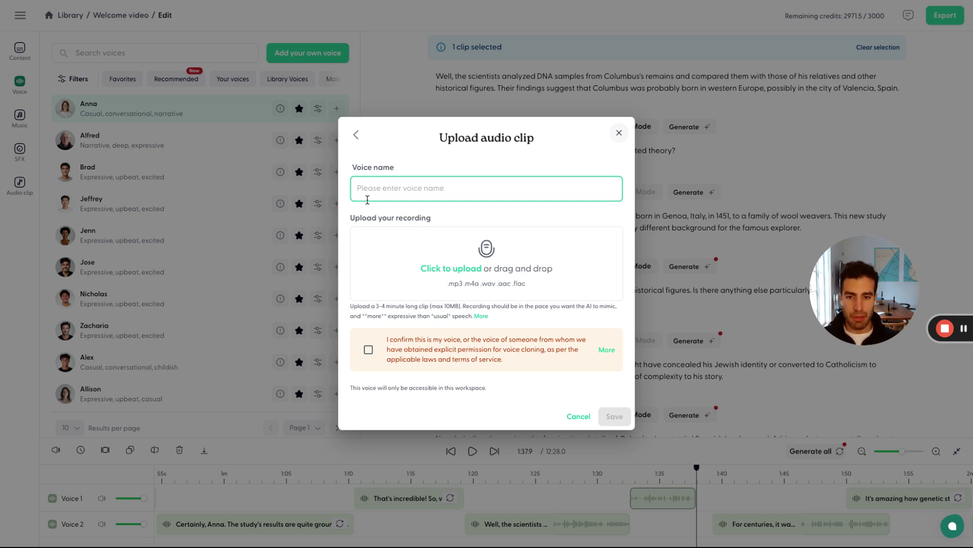
left_click(356, 135)
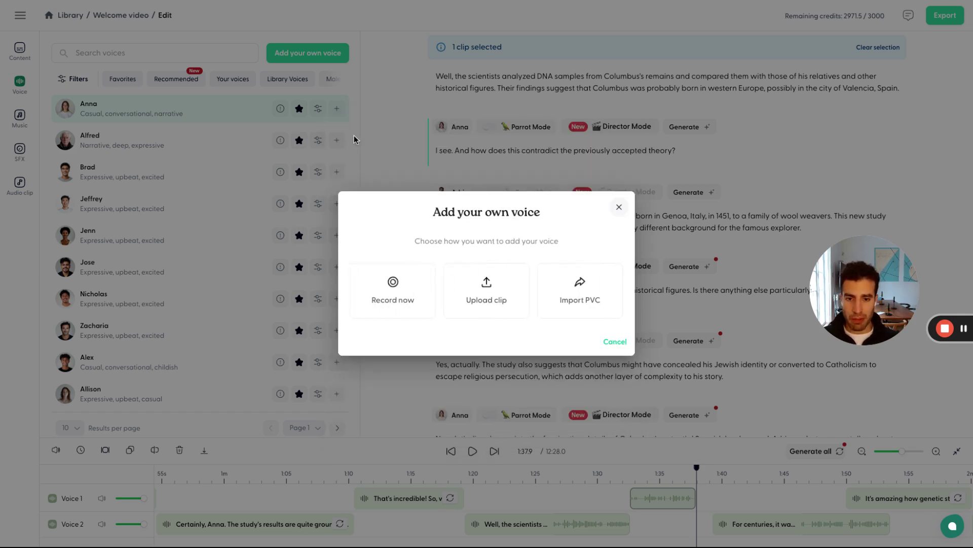
left_click(580, 289)
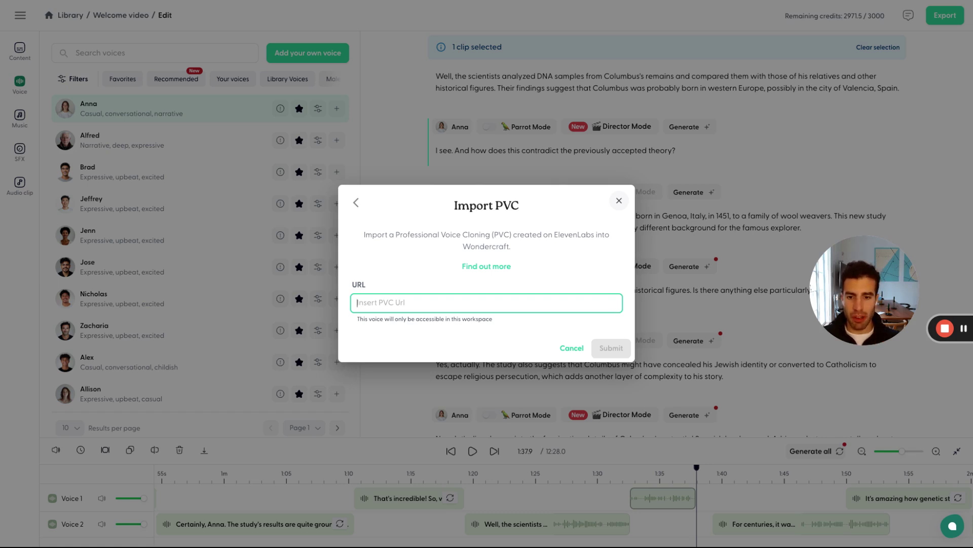
left_click(356, 202)
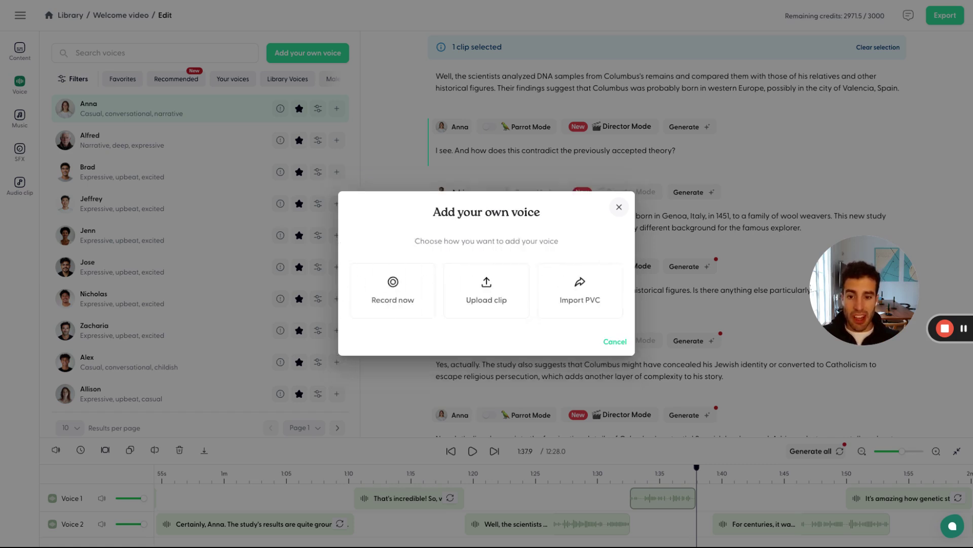